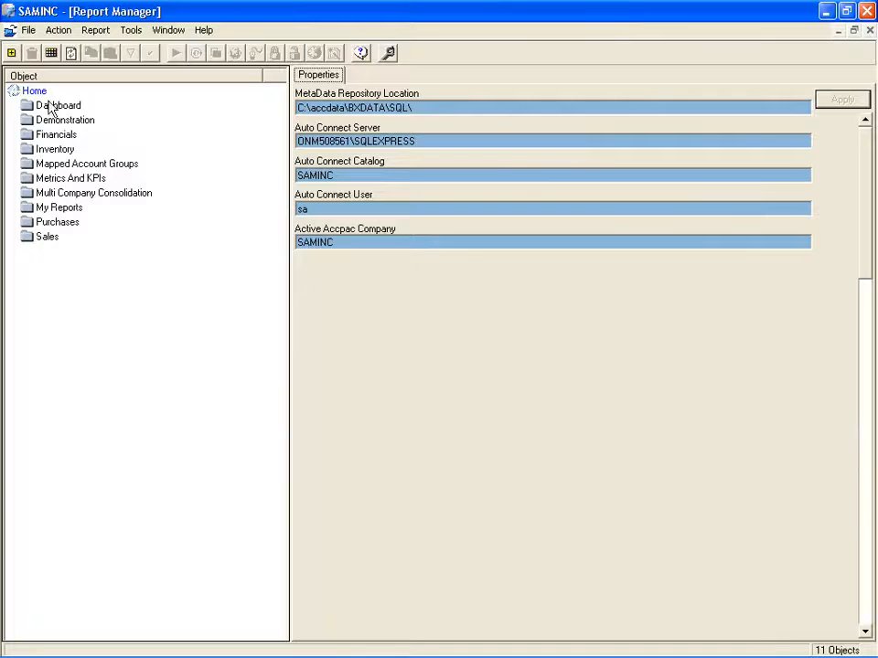
Start running the Sales Master 3-0 (AE-SQL) report from the Sales folder
{"action": "left_click", "coordinate": [50, 240]}
{"action": "left_click", "coordinate": [80, 272]}
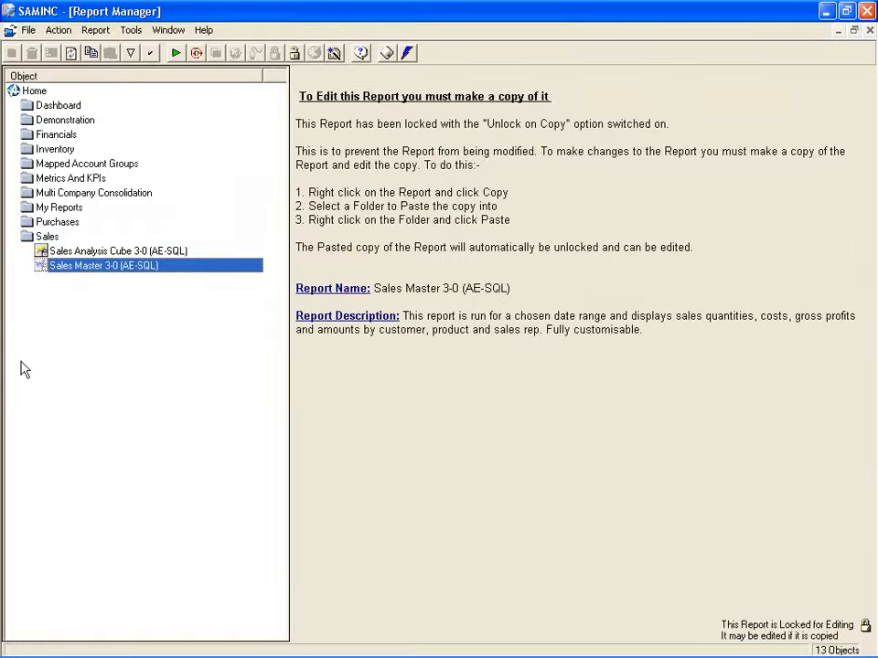
{"action": "left_click", "coordinate": [176, 54]}
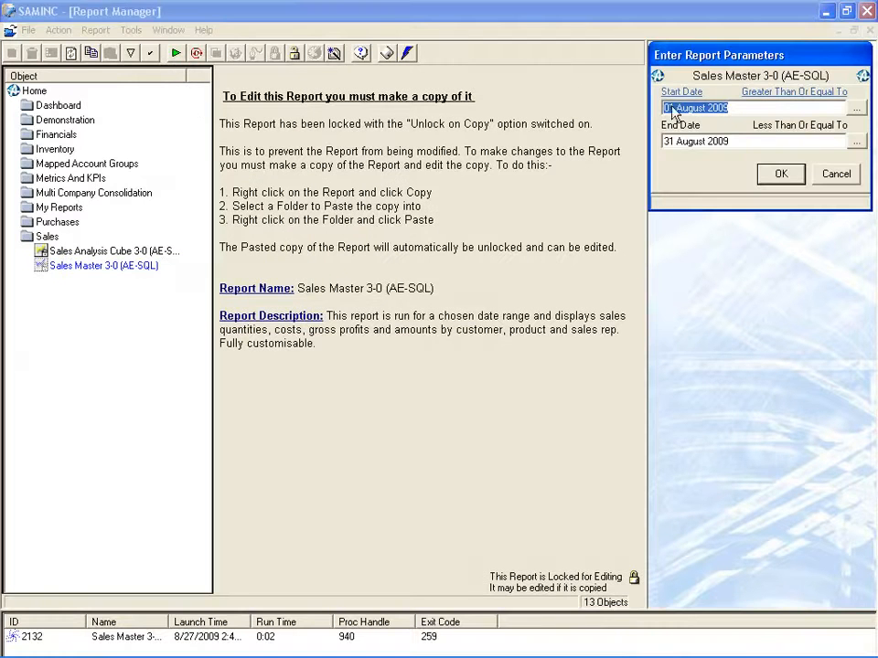
Set the report's start date parameter to 01 June 2010
{"action": "left_click", "coordinate": [857, 108]}
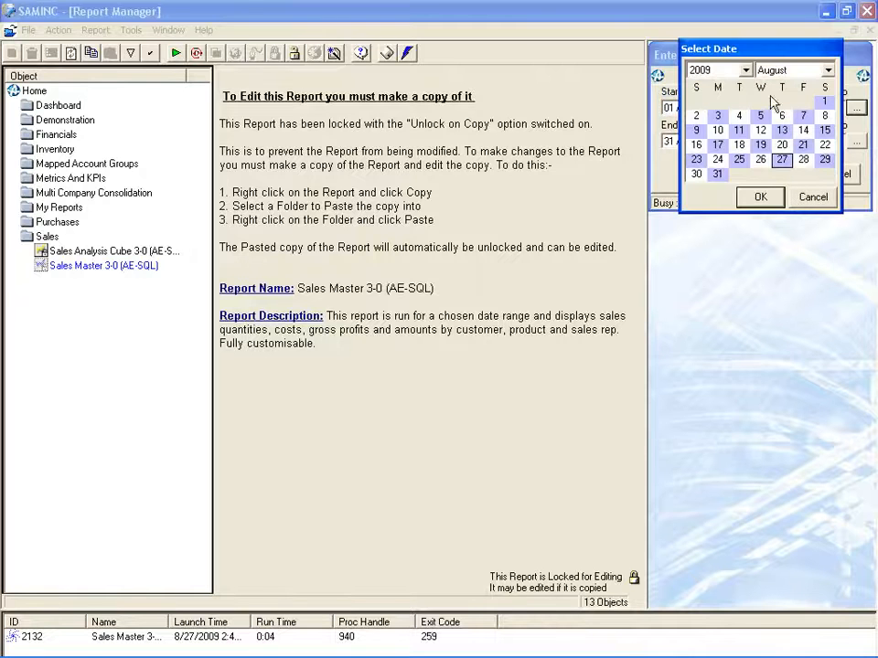
{"action": "left_click", "coordinate": [745, 70]}
{"action": "left_click", "coordinate": [710, 99]}
{"action": "left_click", "coordinate": [828, 70]}
{"action": "left_click", "coordinate": [821, 93]}
{"action": "left_click", "coordinate": [760, 197]}
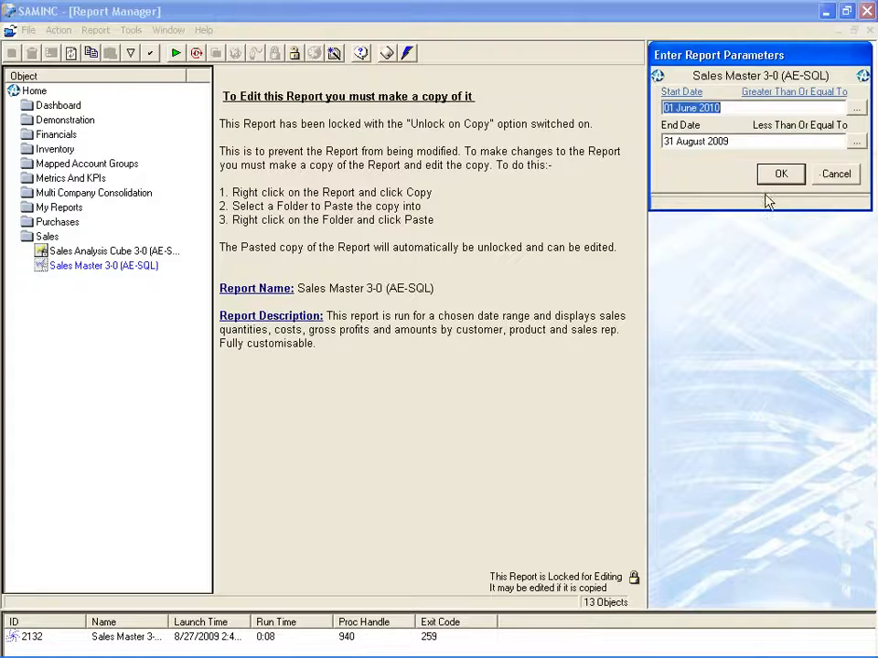
Set the report's end date parameter to 30 June 2010 and generate the report
{"action": "left_click", "coordinate": [857, 141]}
{"action": "left_click", "coordinate": [745, 70]}
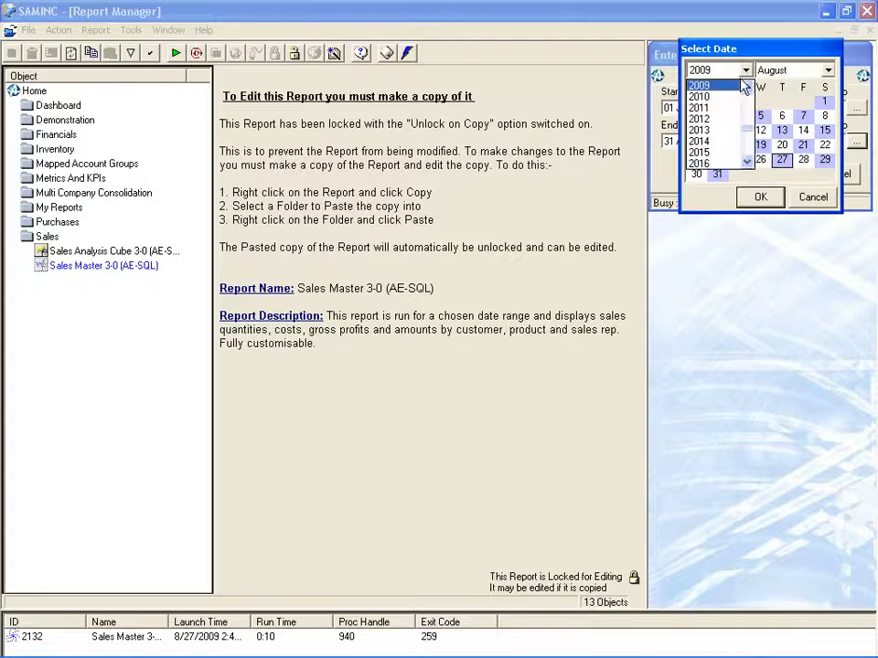
{"action": "left_click", "coordinate": [717, 98]}
{"action": "left_click", "coordinate": [798, 71]}
{"action": "left_click", "coordinate": [779, 97]}
{"action": "left_click", "coordinate": [758, 161]}
{"action": "left_click", "coordinate": [760, 197]}
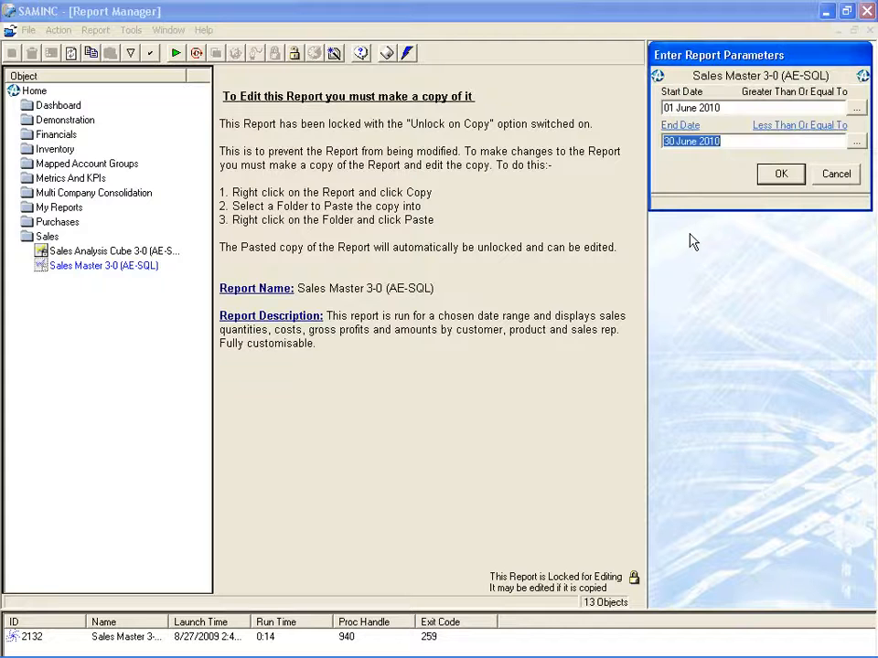
{"action": "left_click", "coordinate": [785, 176]}
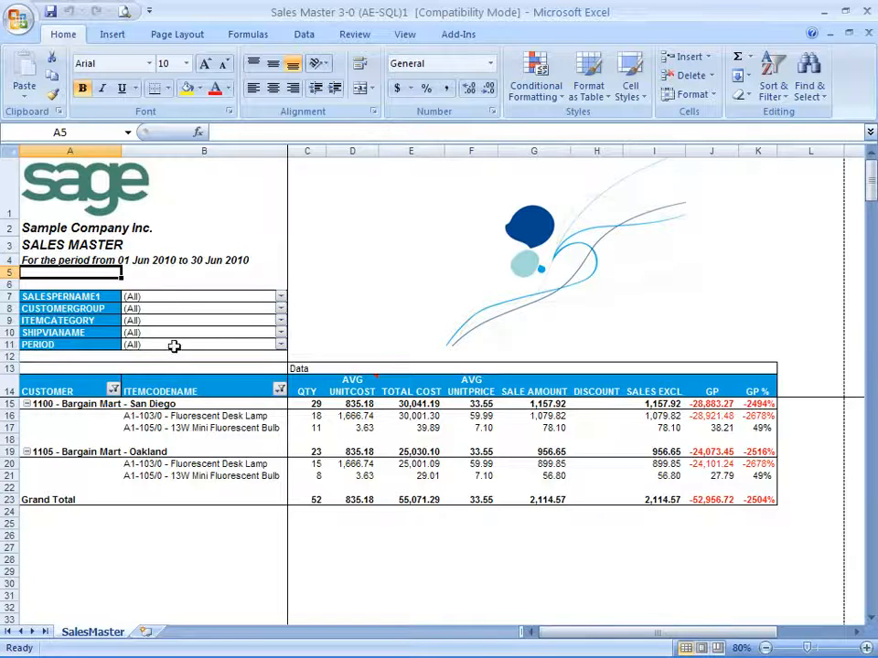
Filter the report to the Wholesale Sales Group customer group and to the one named salesperson
{"action": "left_click", "coordinate": [280, 309]}
{"action": "left_click", "coordinate": [212, 341]}
{"action": "left_click", "coordinate": [177, 501]}
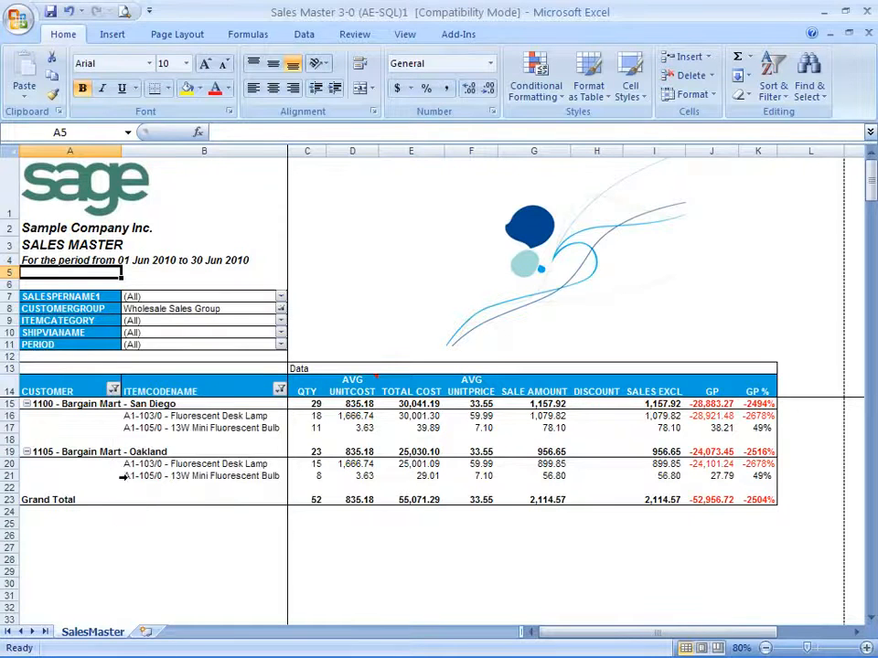
{"action": "left_click", "coordinate": [281, 296]}
{"action": "left_click", "coordinate": [163, 331]}
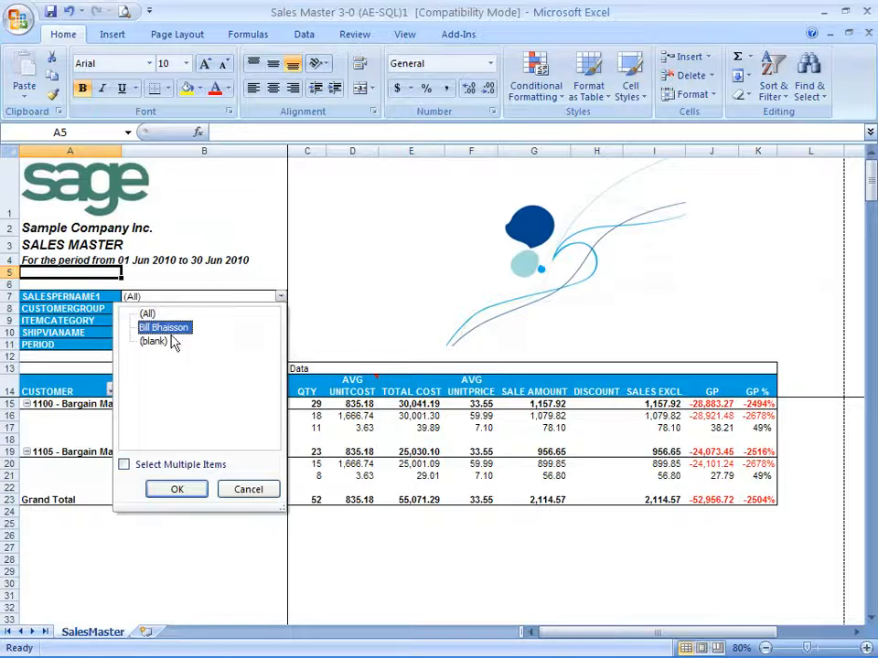
{"action": "left_click", "coordinate": [183, 491]}
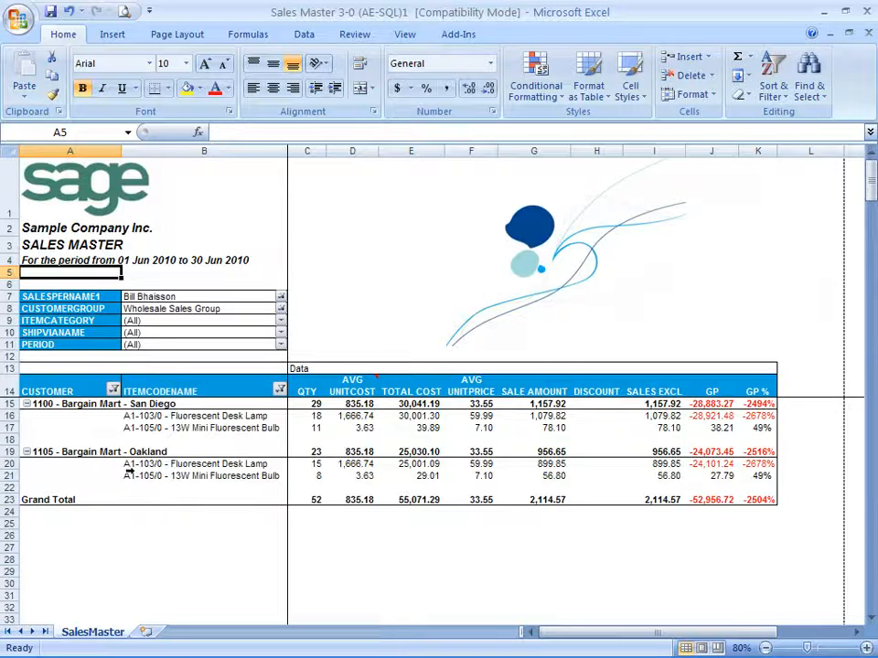
Review the filter choices for PERIOD and SHIPVIANAME without applying any
{"action": "left_click", "coordinate": [280, 346]}
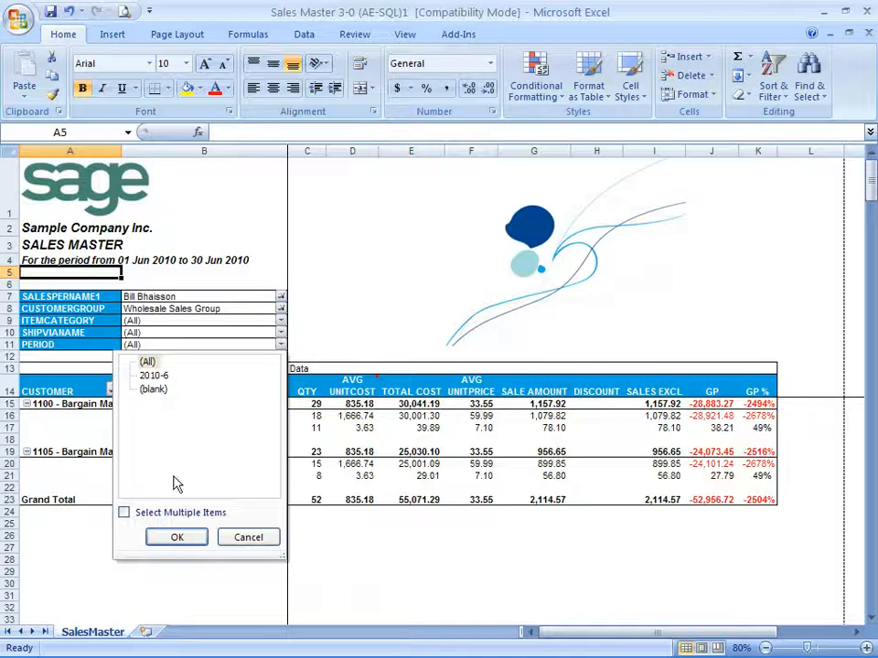
{"action": "left_click", "coordinate": [247, 536]}
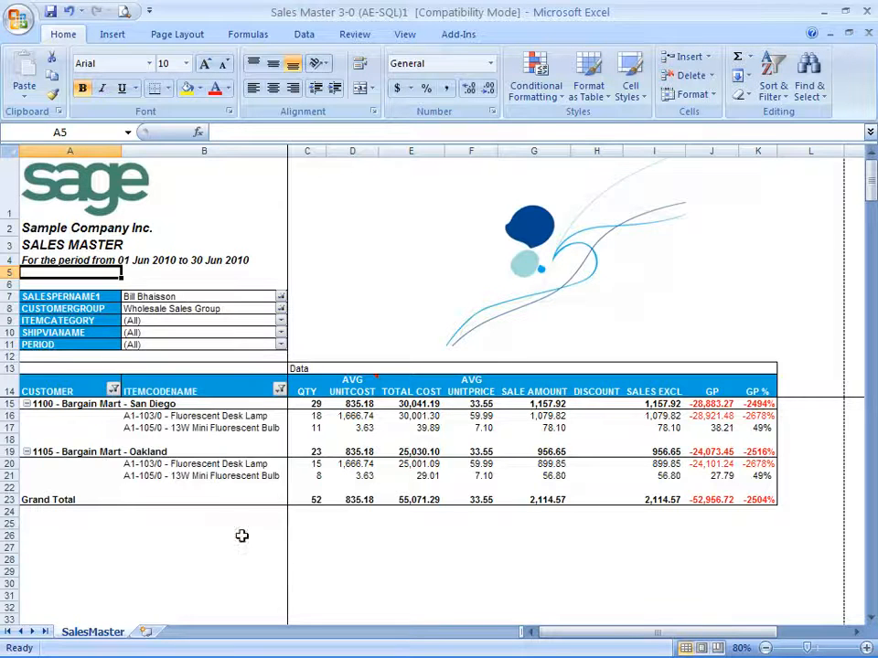
{"action": "left_click", "coordinate": [281, 333]}
Add the DOCNO field to the pivot table's row labels
{"action": "left_click", "coordinate": [352, 415]}
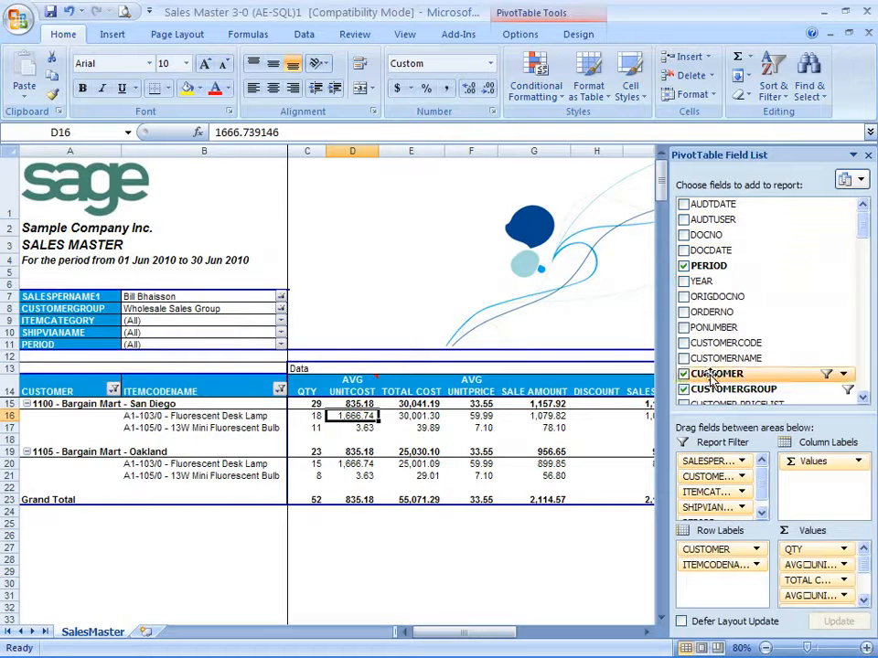
{"action": "mouse_move", "coordinate": [722, 388]}
{"action": "left_mouse_down"}
{"action": "mouse_move", "coordinate": [393, 354]}
{"action": "mouse_move", "coordinate": [371, 376]}
{"action": "mouse_move", "coordinate": [362, 372]}
{"action": "mouse_move", "coordinate": [813, 355]}
{"action": "left_mouse_up"}
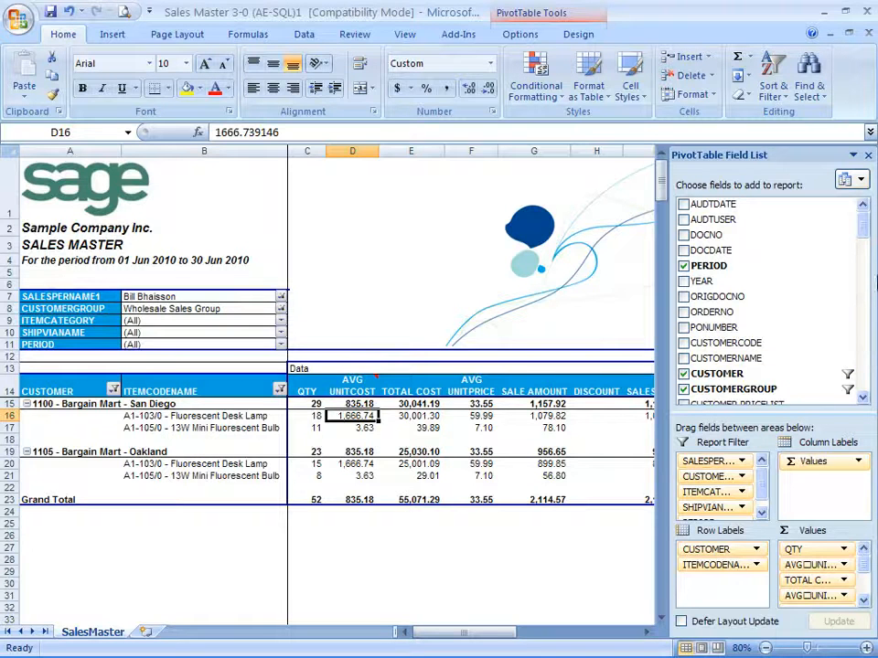
{"action": "mouse_move", "coordinate": [864, 223]}
{"action": "left_mouse_down"}
{"action": "mouse_move", "coordinate": [866, 235]}
{"action": "mouse_move", "coordinate": [863, 221]}
{"action": "left_mouse_up"}
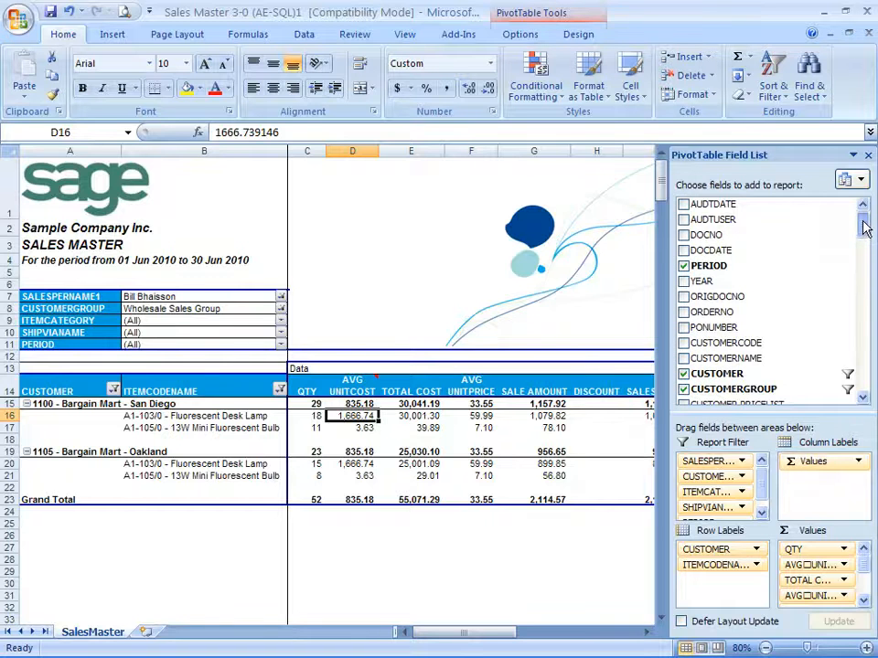
{"action": "left_click", "coordinate": [685, 236]}
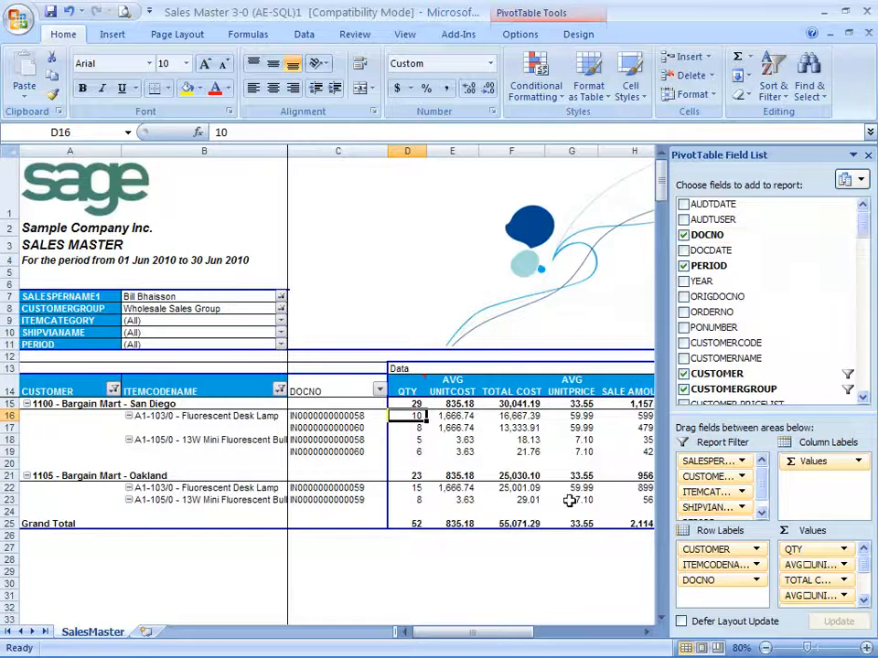
Try the ORDERNO field in the pivot table, remove it again, and close the field list
{"action": "left_click", "coordinate": [684, 314]}
{"action": "left_click", "coordinate": [684, 314]}
{"action": "left_click_drag", "start_coordinate": [862, 206], "coordinate": [864, 377]}
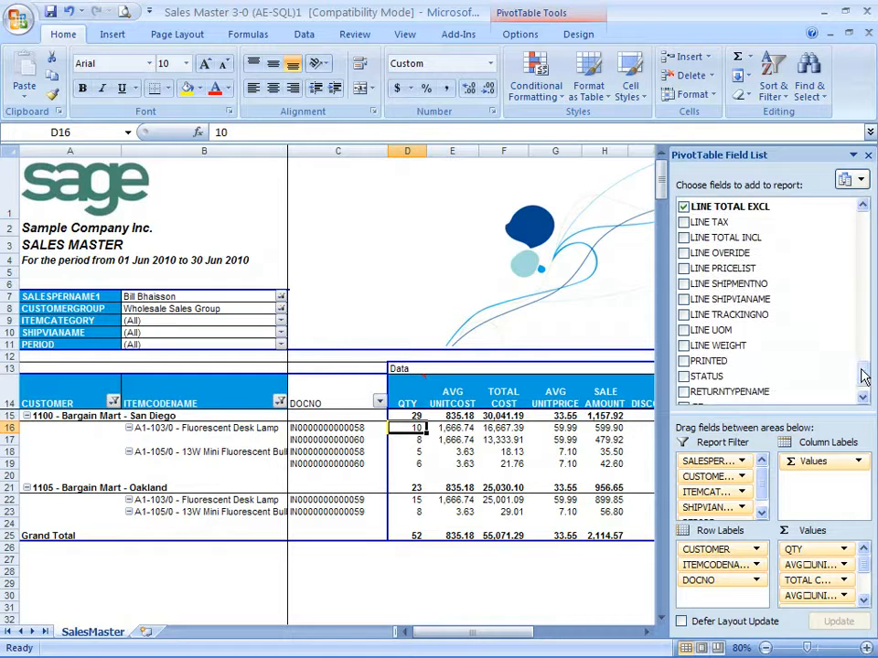
{"action": "left_click", "coordinate": [869, 157]}
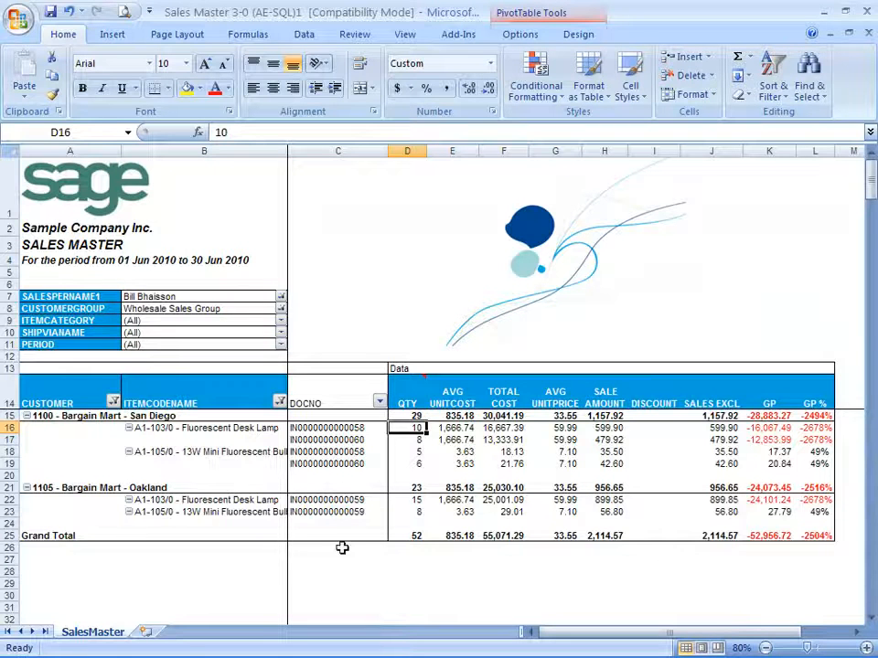
Fill the DOCNO column header cell with a blue theme colour
{"action": "left_click", "coordinate": [335, 395]}
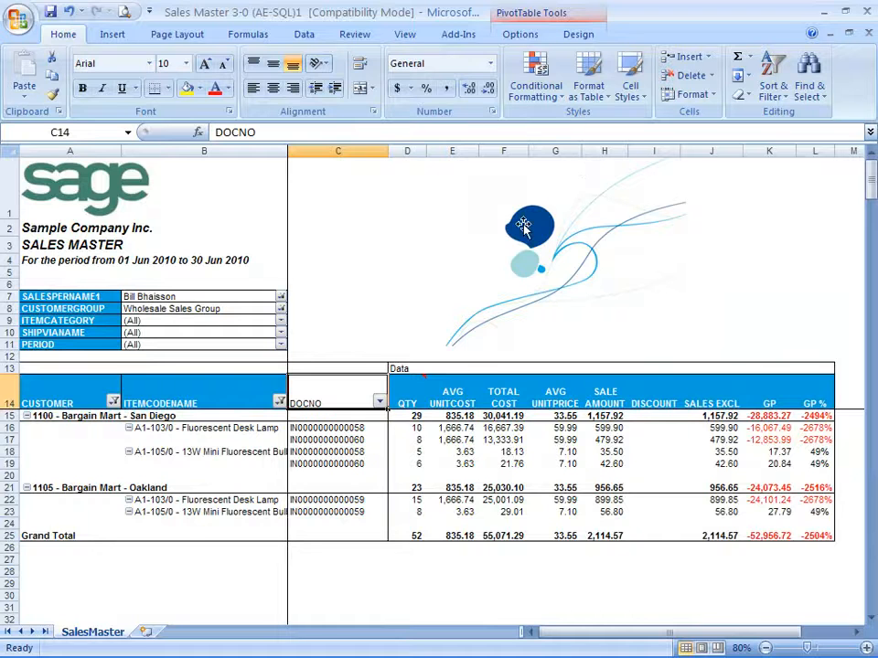
{"action": "left_click", "coordinate": [199, 88]}
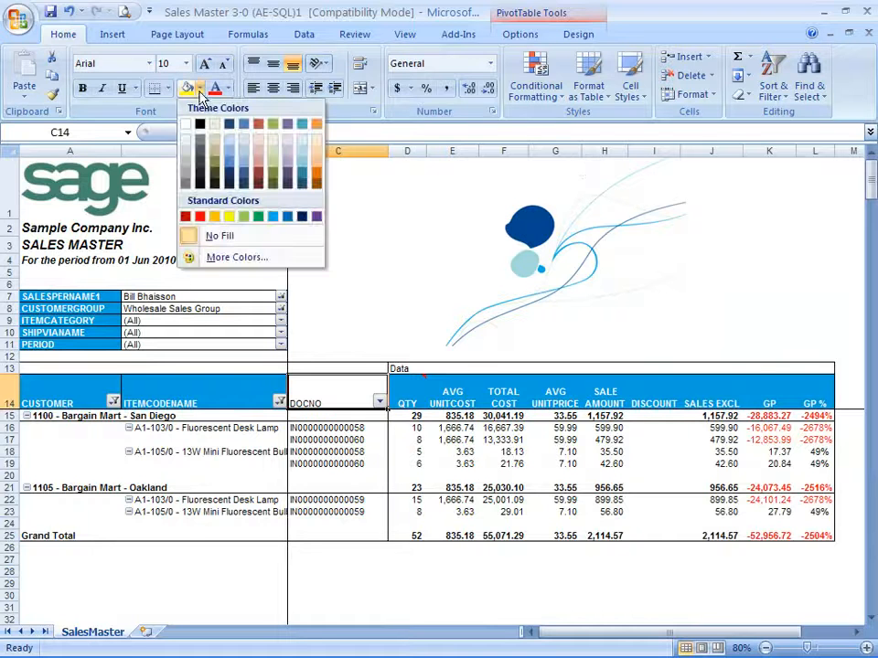
{"action": "left_click", "coordinate": [230, 164]}
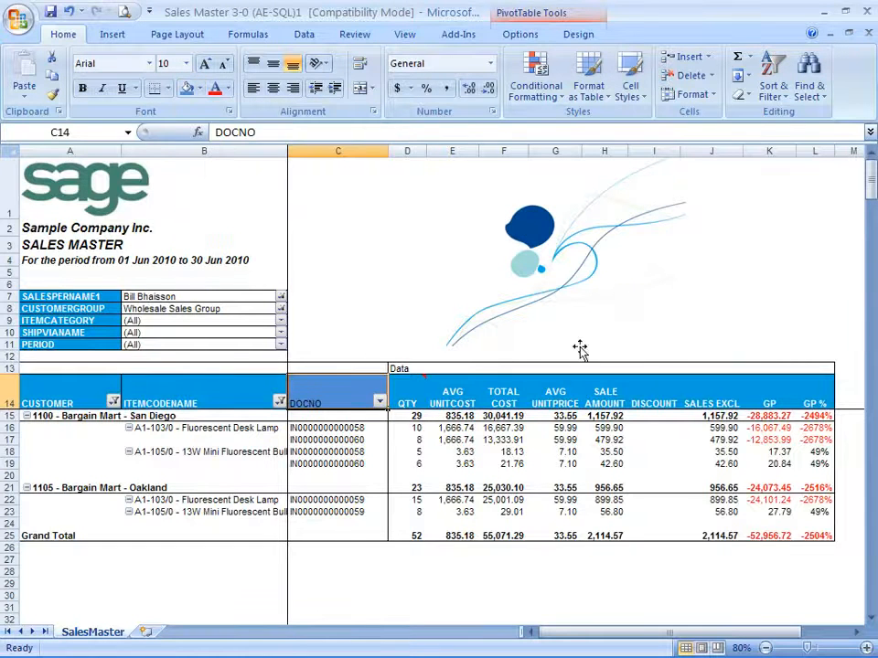
{"action": "left_click", "coordinate": [711, 344]}
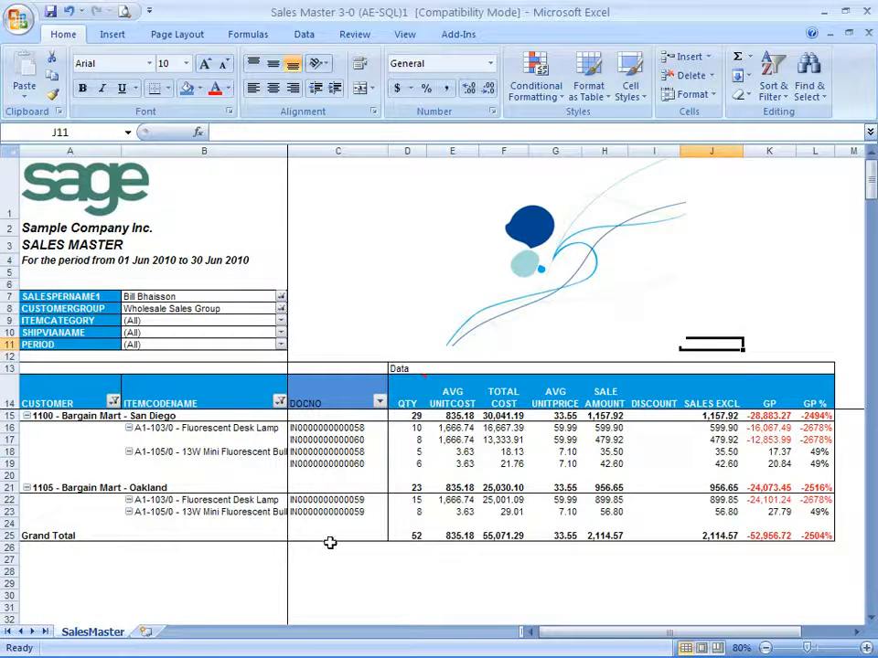
Close the report workbook without saving the changes
{"action": "key", "text": "alt+F4"}
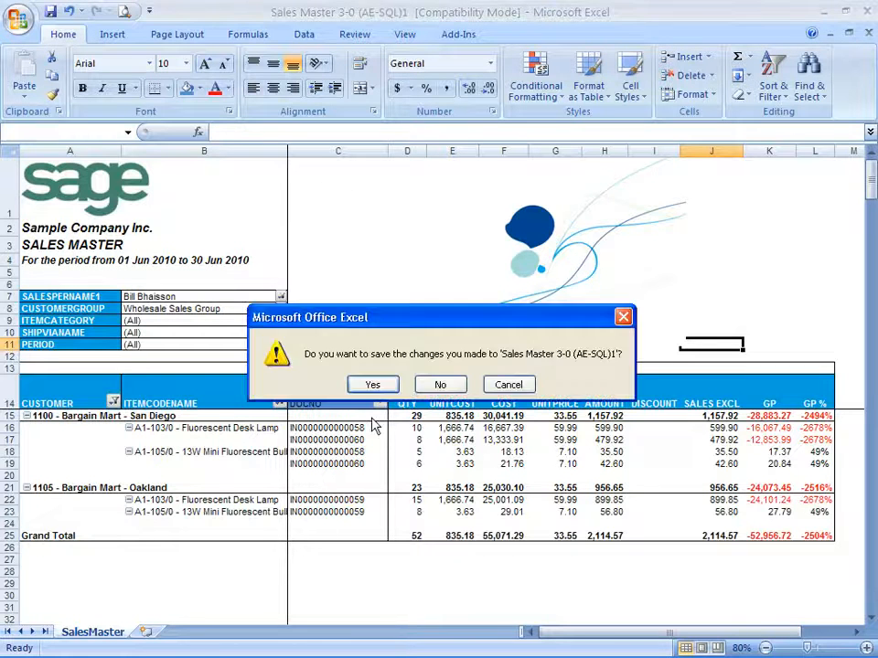
{"action": "left_click", "coordinate": [441, 386]}
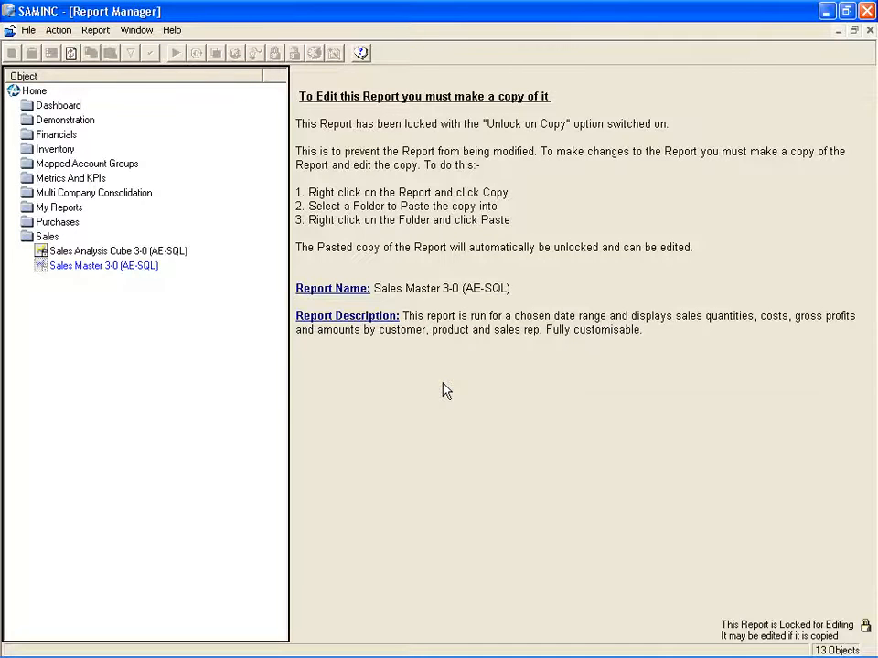
Review the commands available for the Sales Master 3-0 (AE-SQL) report in Report Manager
{"action": "left_click", "coordinate": [64, 267]}
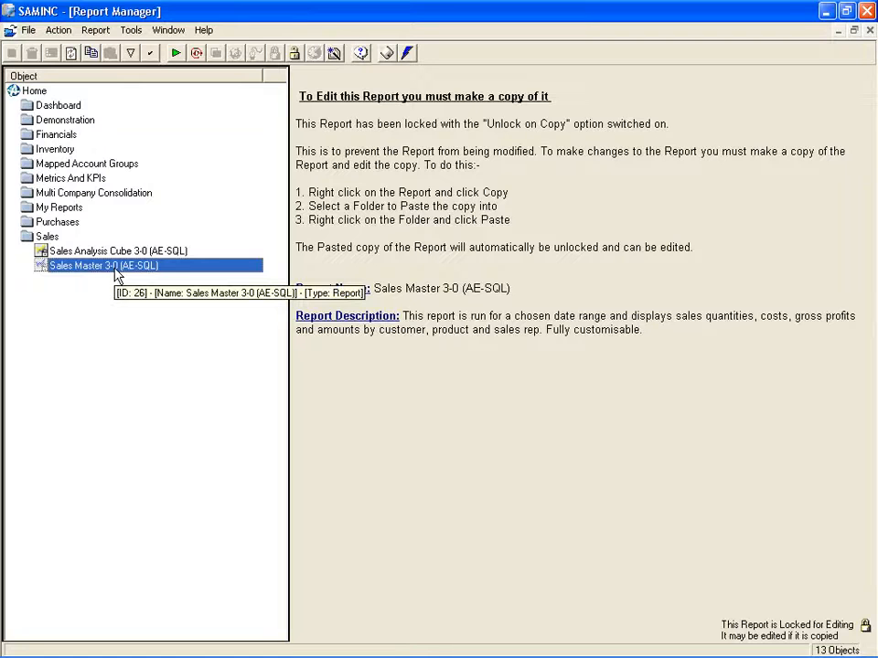
{"action": "right_click", "coordinate": [104, 269]}
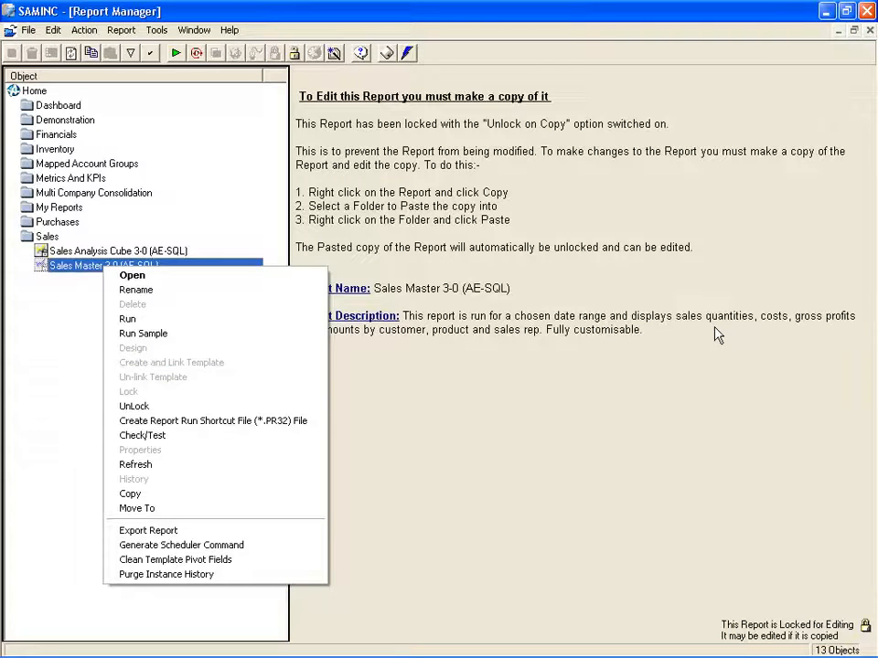
{"action": "left_click", "coordinate": [60, 335]}
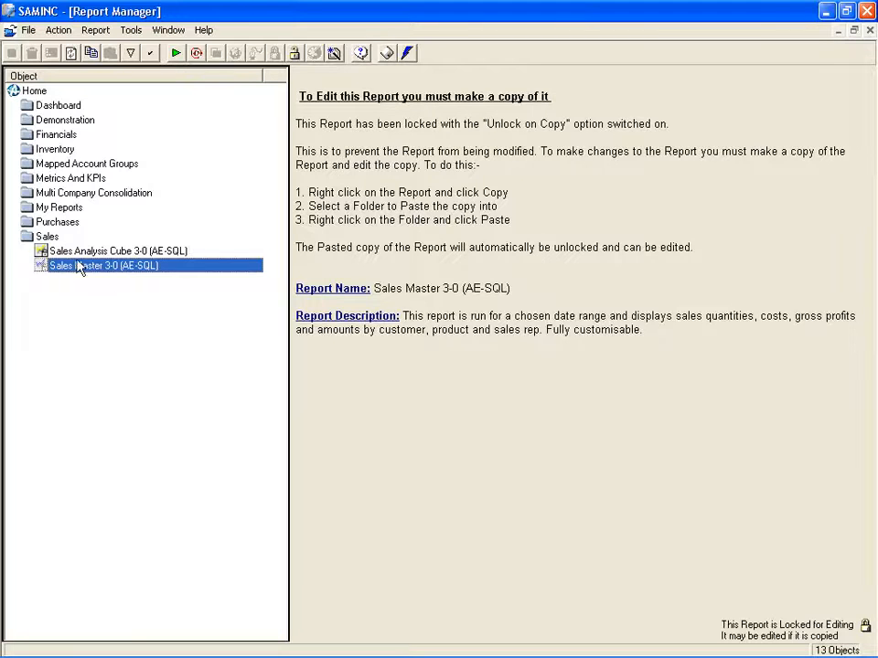
Expand the Purchases and Inventory folders to list their reports
{"action": "left_click", "coordinate": [50, 224]}
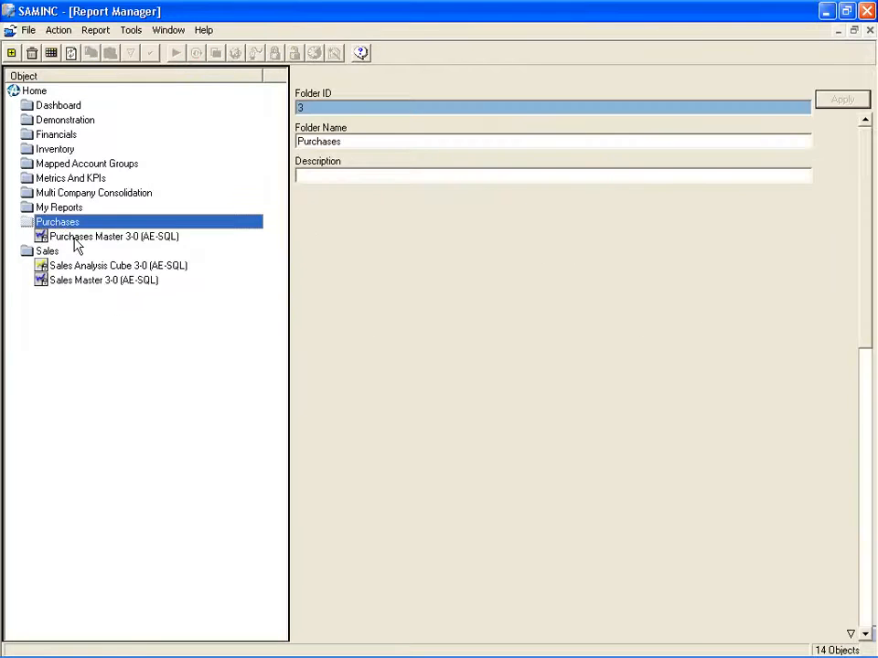
{"action": "left_click", "coordinate": [53, 149]}
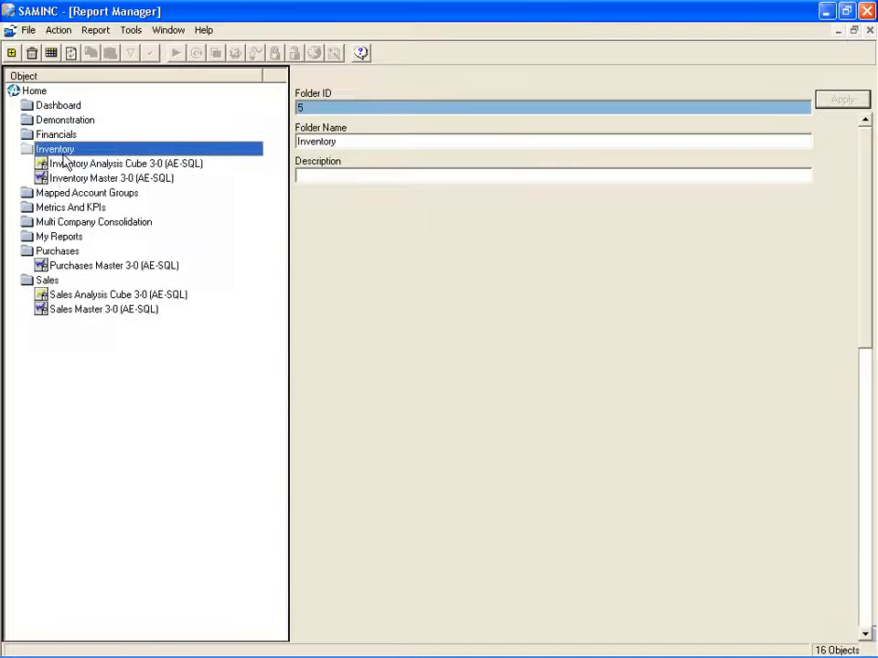